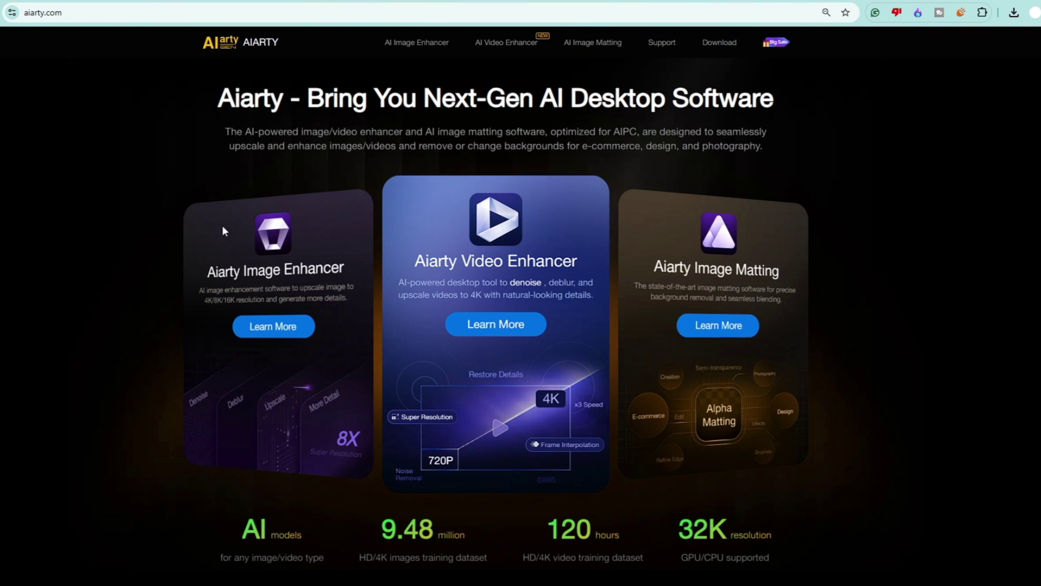
scroll(309, 321, "down", 4)
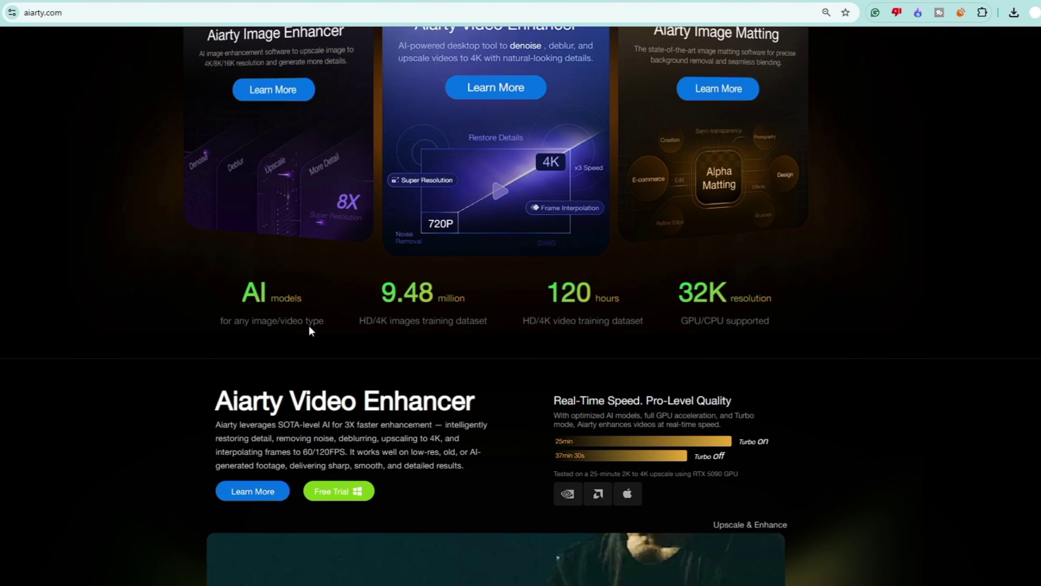
scroll(308, 325, "down", 4)
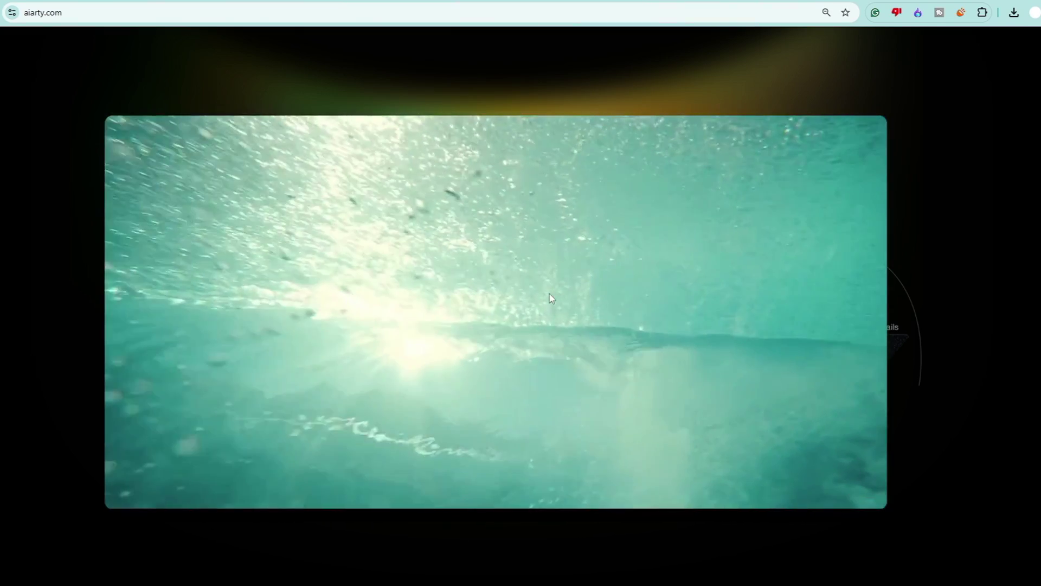
scroll(549, 292, "up", 6)
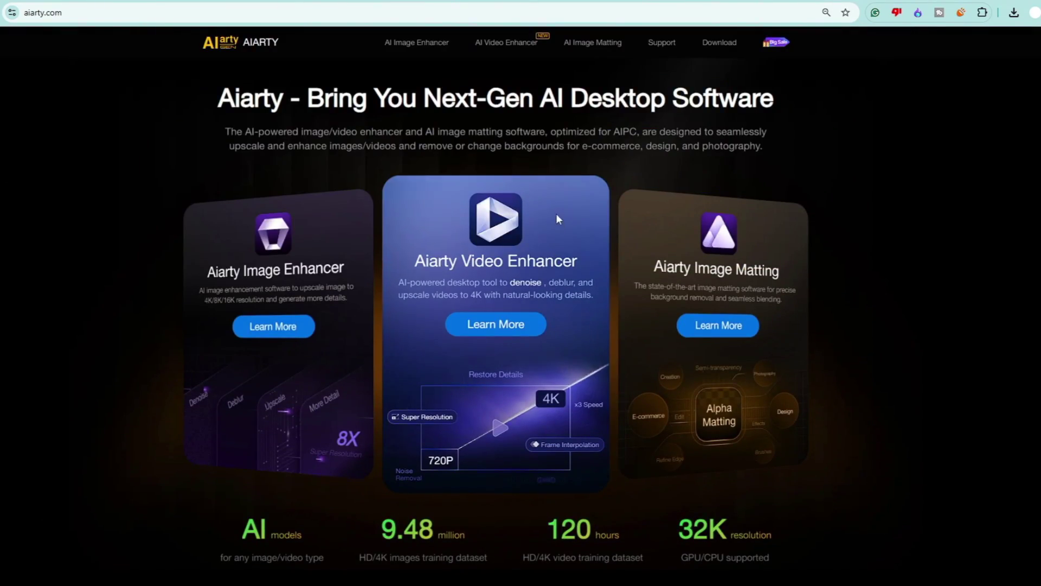
From the Aiarty download center page, download the Windows installer for Aiarty Video Enhancer.
left_click(723, 46)
scroll(565, 221, "down", 2)
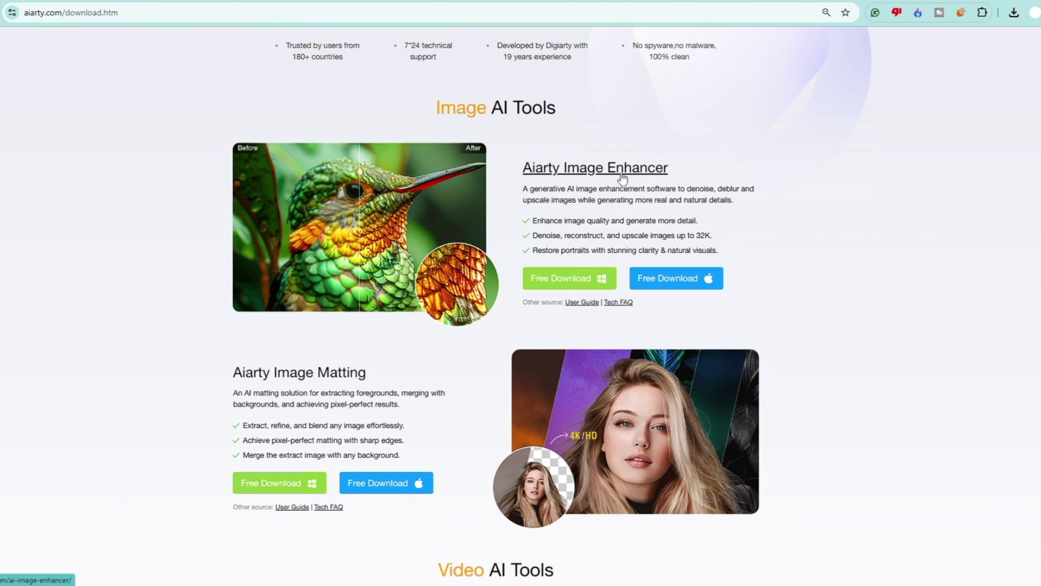
scroll(653, 185, "down", 3)
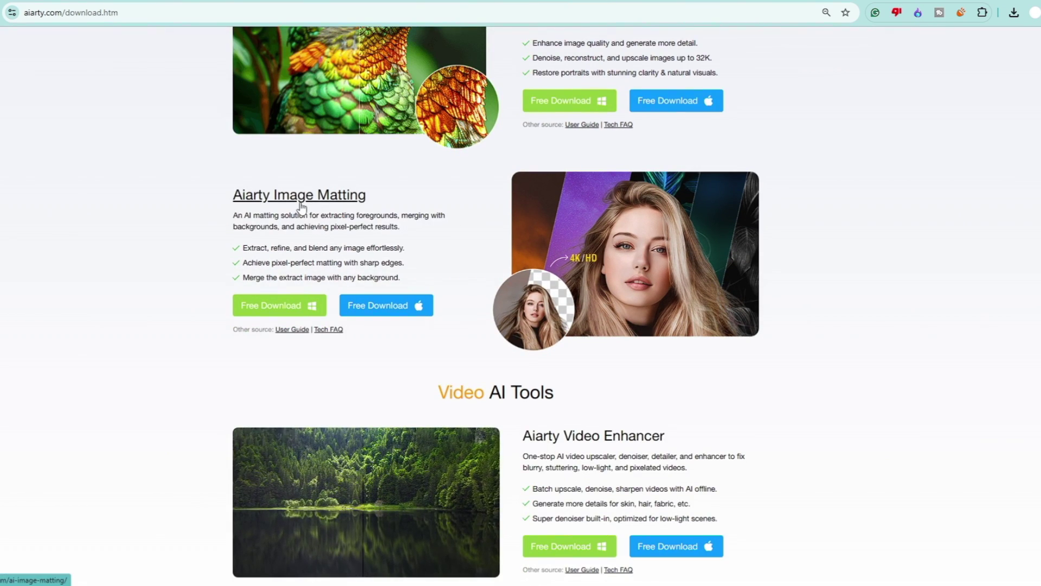
scroll(320, 203, "down", 1)
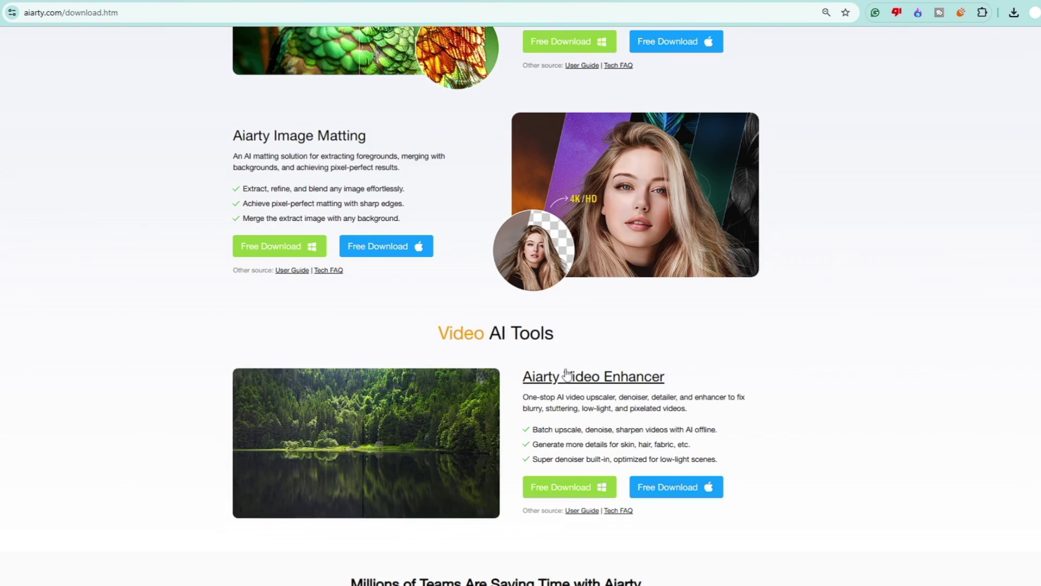
scroll(611, 389, "down", 1)
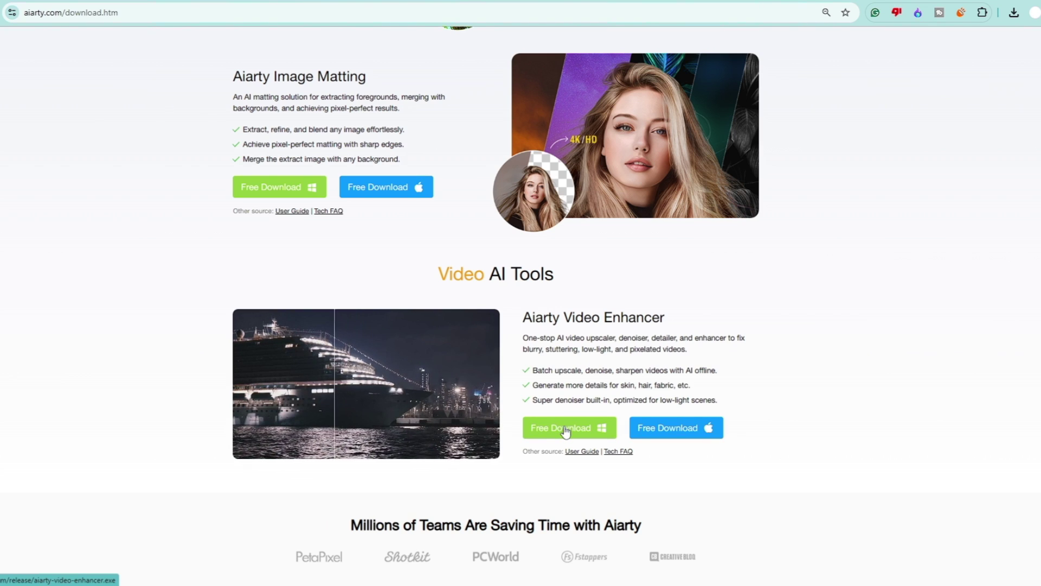
left_click(601, 434)
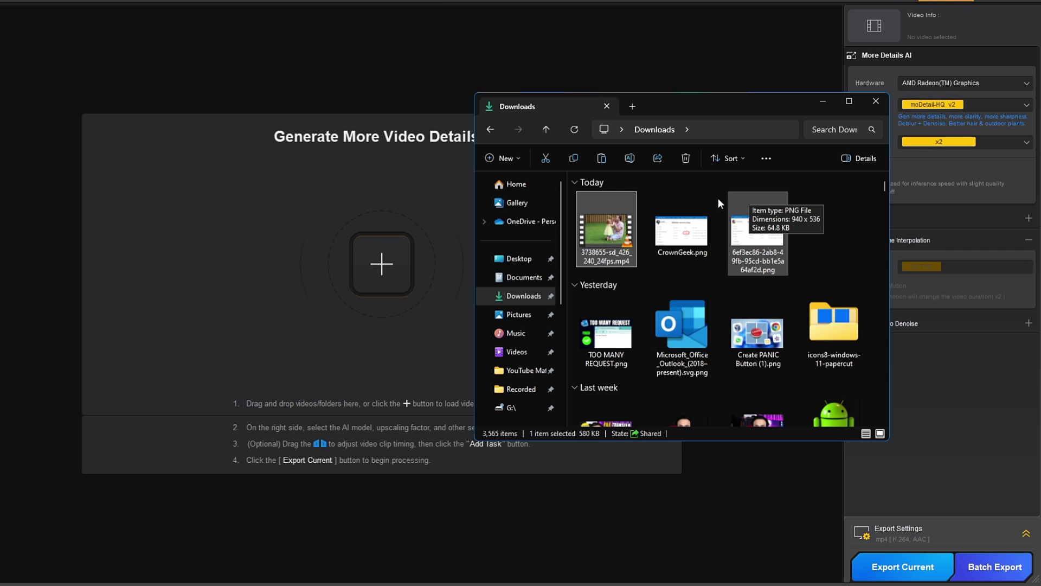
Play 3738655-sd_426_240_24fps.mp4 from the Downloads folder in a media player.
double_click(611, 239)
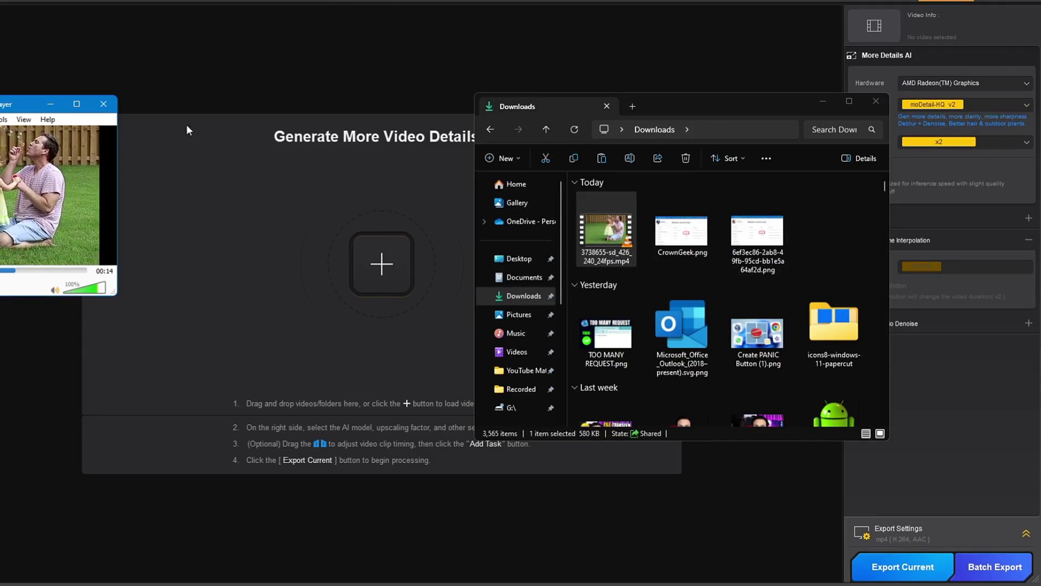
Load the 426x240 sample clip into the enhancer and sweep the before/after divider across the 852 x 480 preview.
left_click(103, 103)
left_click_drag(605, 230, 355, 236)
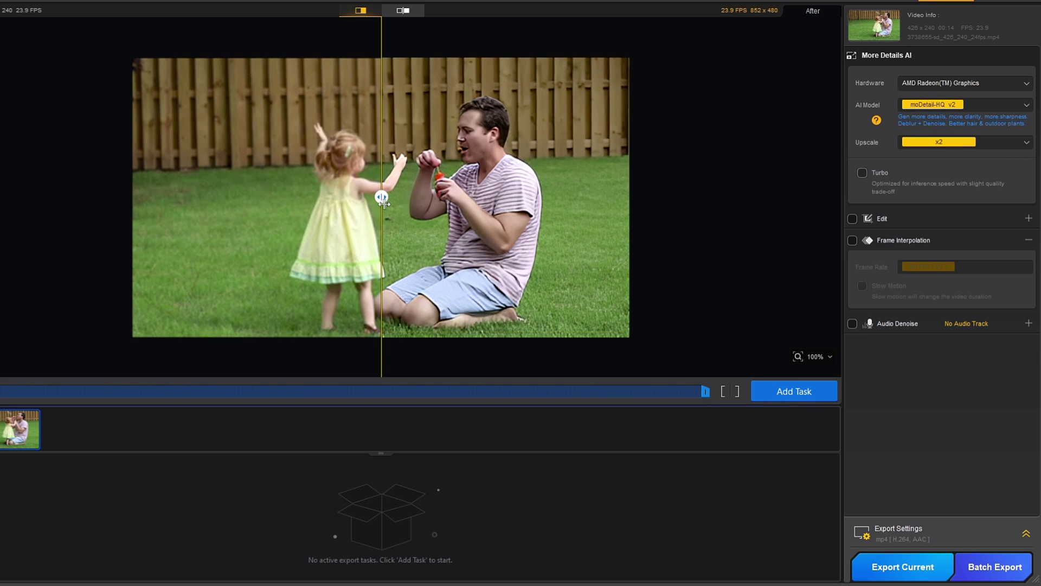
left_click_drag(382, 198, 461, 197)
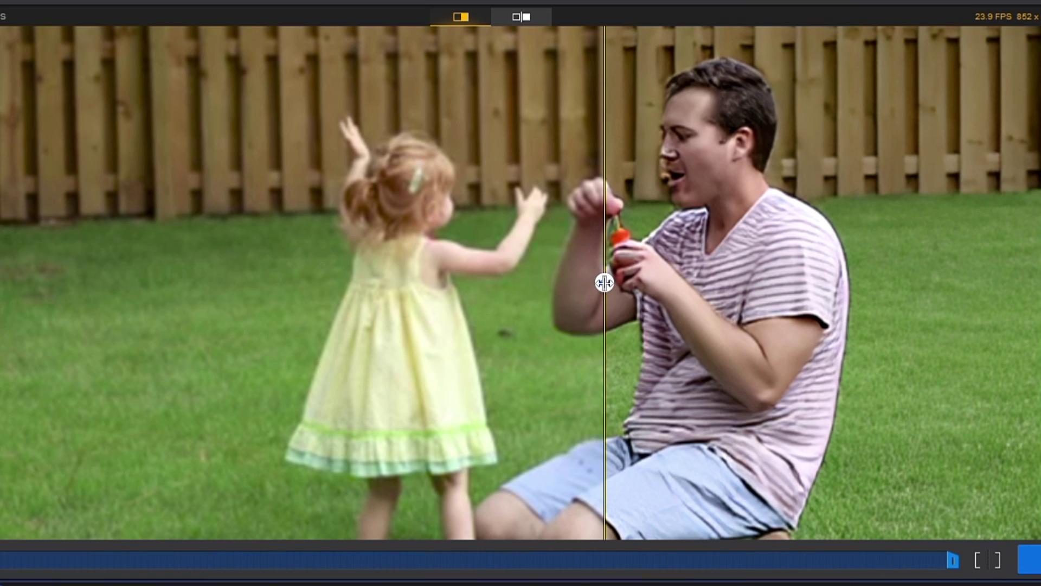
left_click_drag(605, 282, 632, 336)
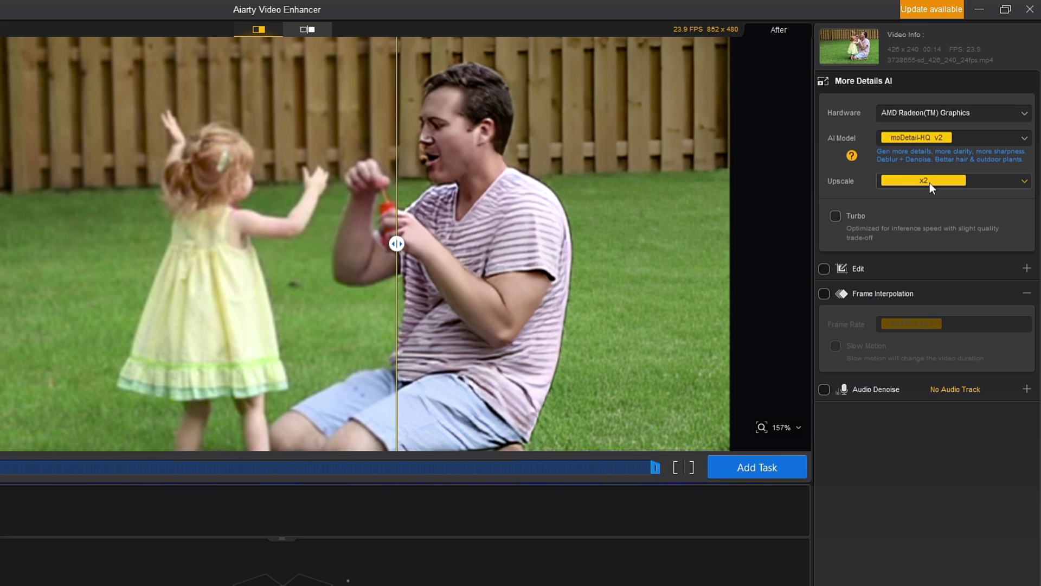
Change Upscale to x4 for 1704 x 960 output, then compare details with the before/after split.
left_click(1030, 182)
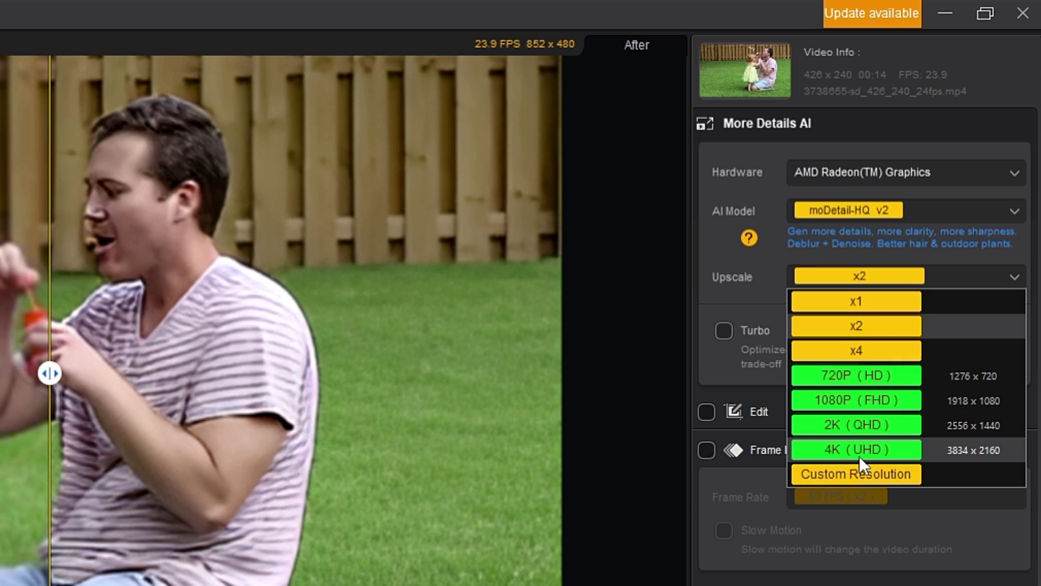
left_click(861, 352)
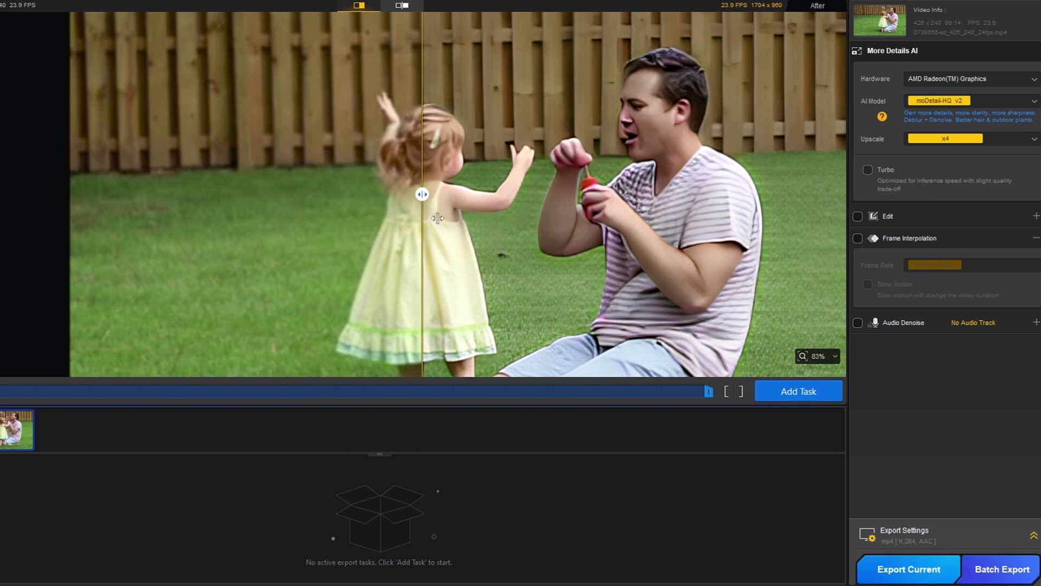
left_click_drag(421, 222, 674, 256)
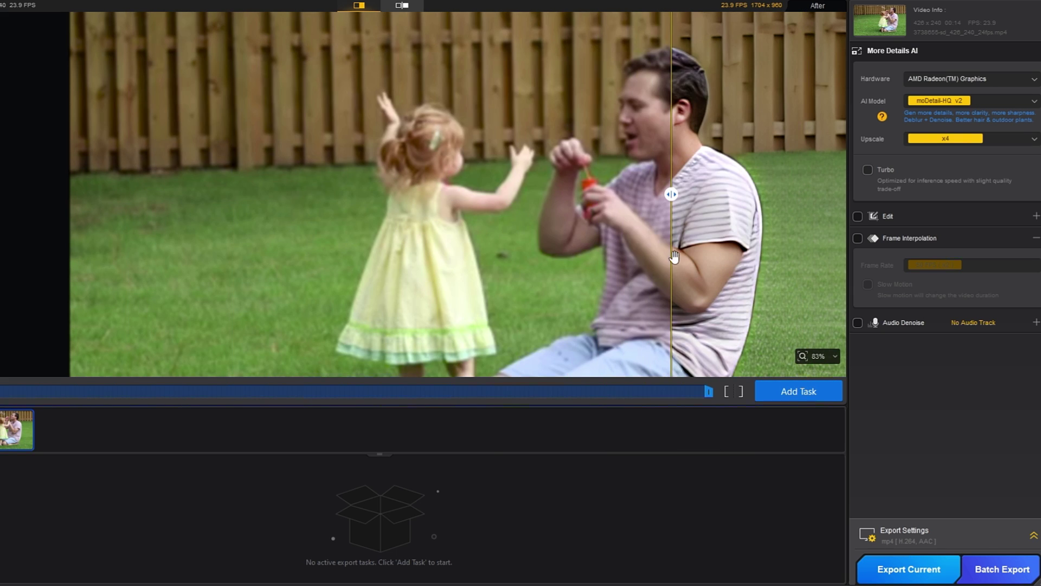
Enable Frame Interpolation for the clip at 50 FPS (x2).
left_click(857, 217)
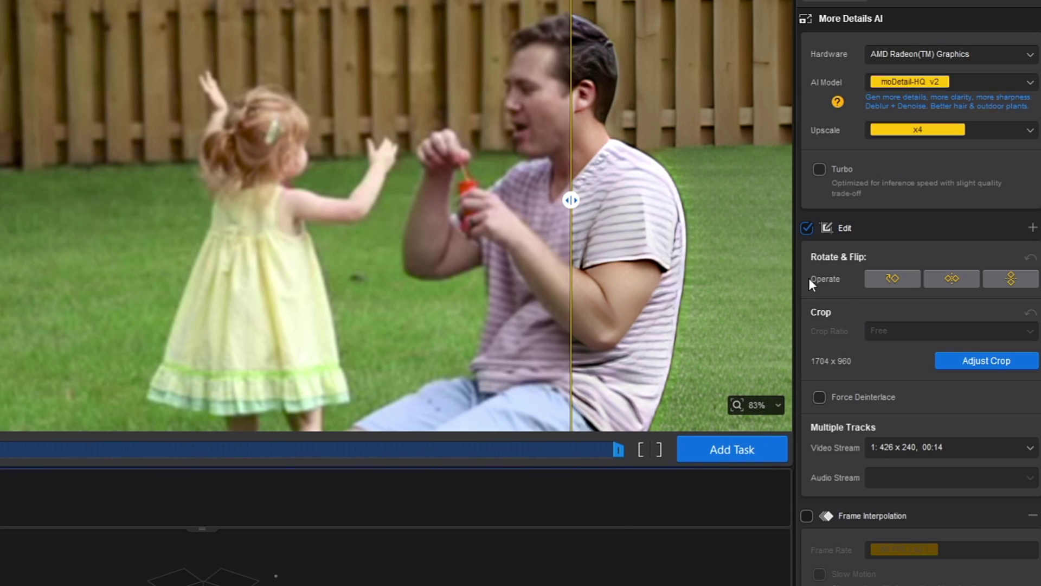
scroll(847, 303, "down", 1)
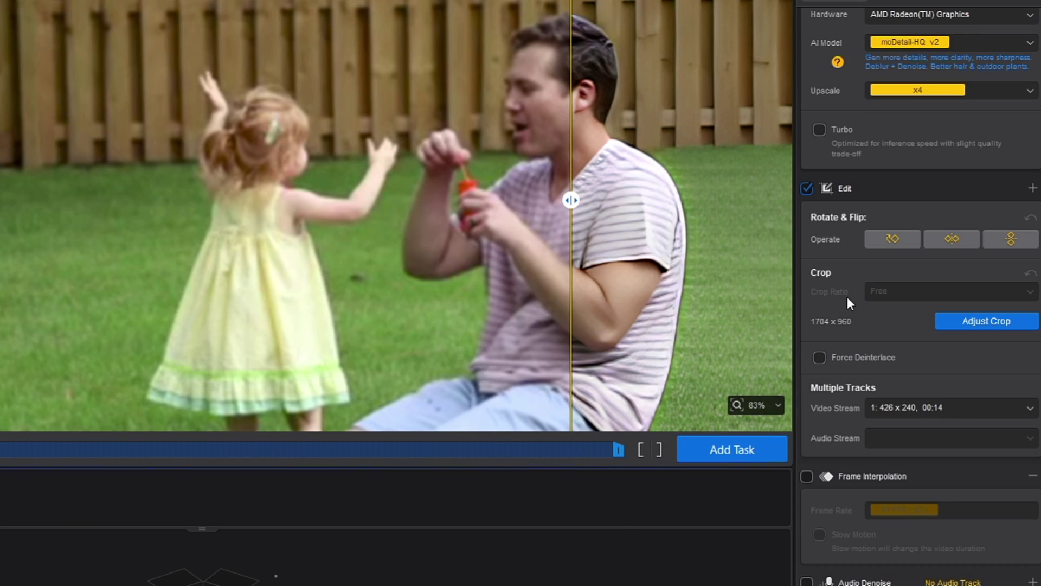
left_click(806, 475)
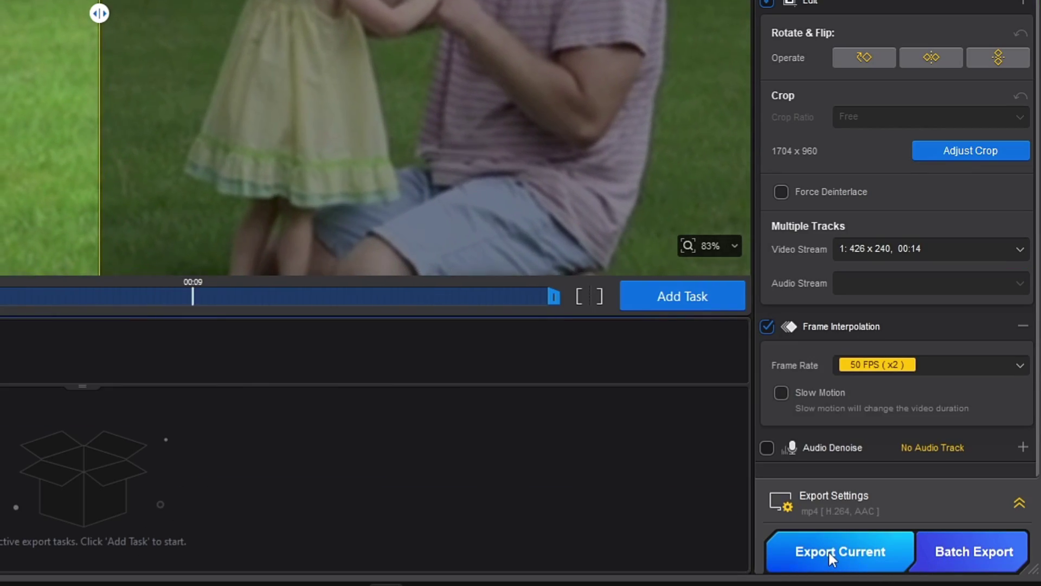
Export the current clip and wait until its task shows Finished (852 x 480 mp4).
left_click(828, 552)
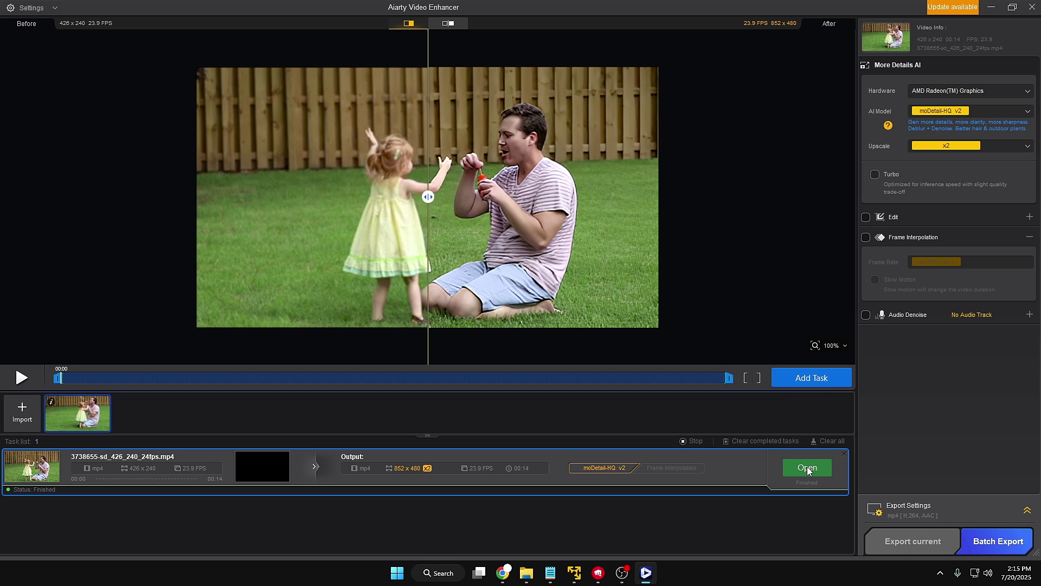
Open the exported video's folder and play the enhanced clip full screen.
left_click(807, 467)
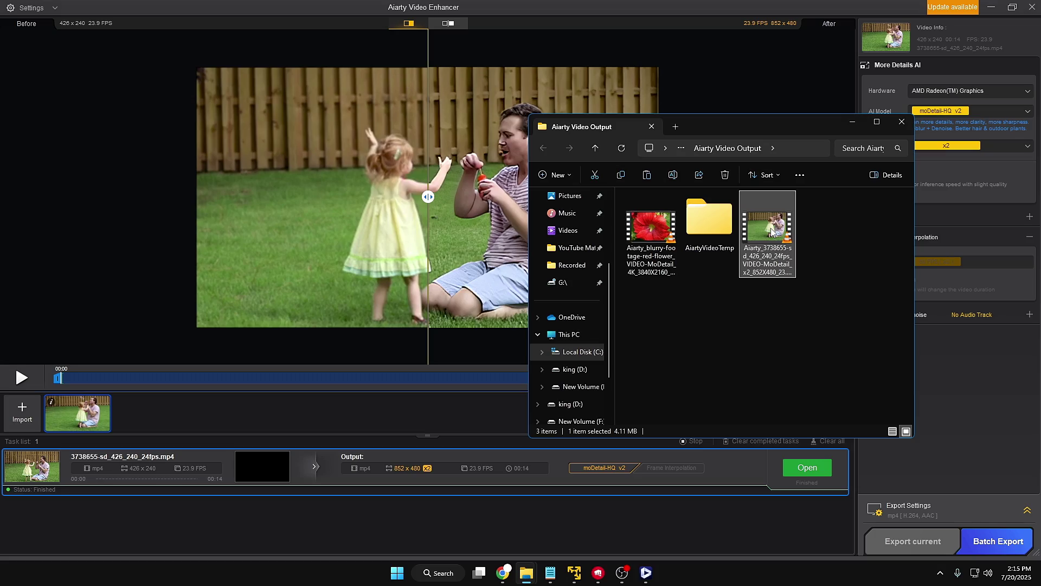
double_click(770, 227)
double_click(210, 219)
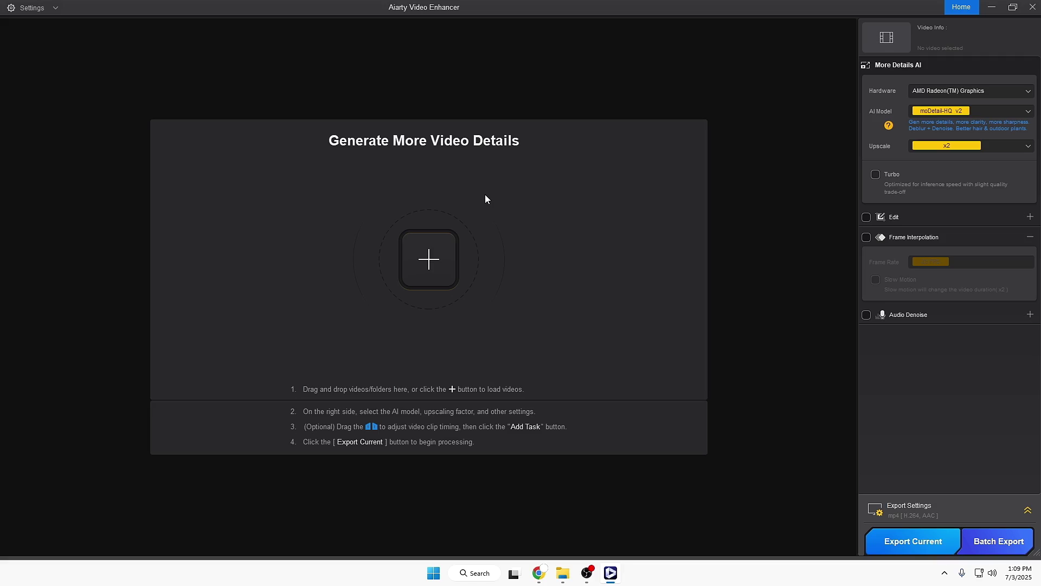
From the Downloads window, check details-loss-man-sweating.mp4, then load old-video-girl-eating-food.mp4 into the enhancer.
left_click(563, 573)
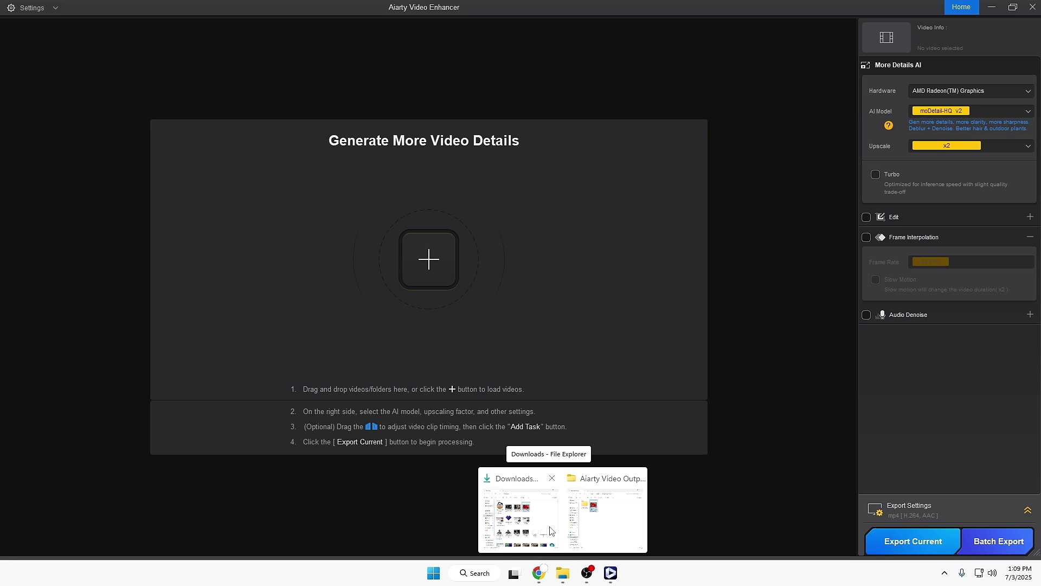
left_click(550, 530)
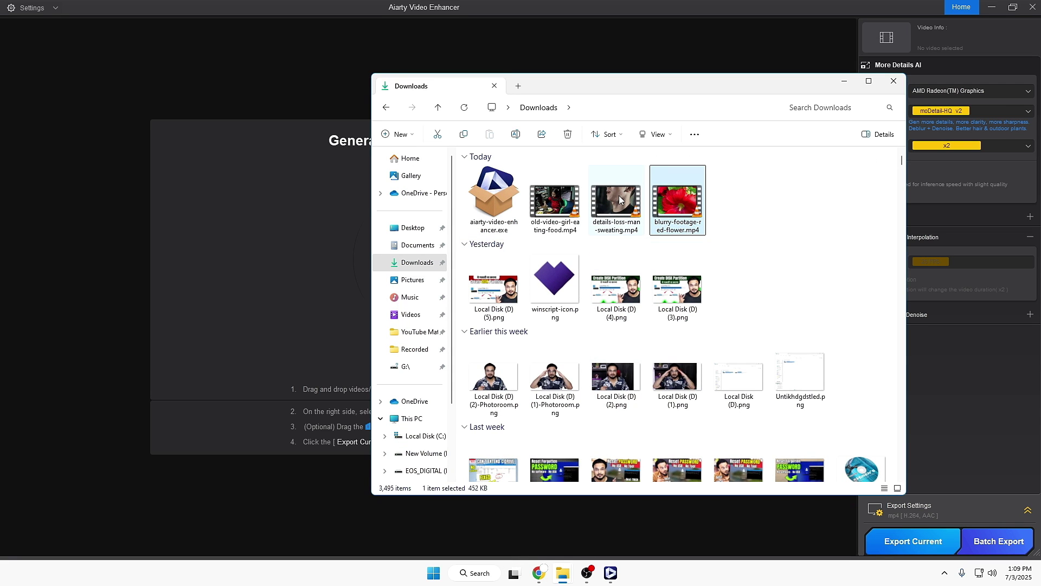
double_click(599, 205)
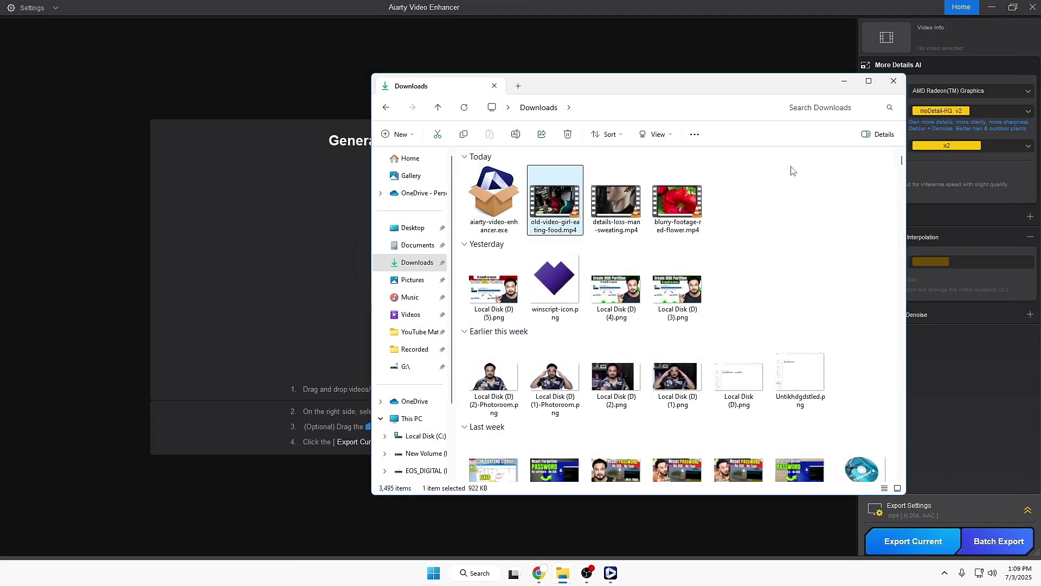
left_click_drag(563, 206, 301, 260)
Set the girl video's upscale option to 2K (QHD) for 2560 x 1440 output.
left_click(843, 81)
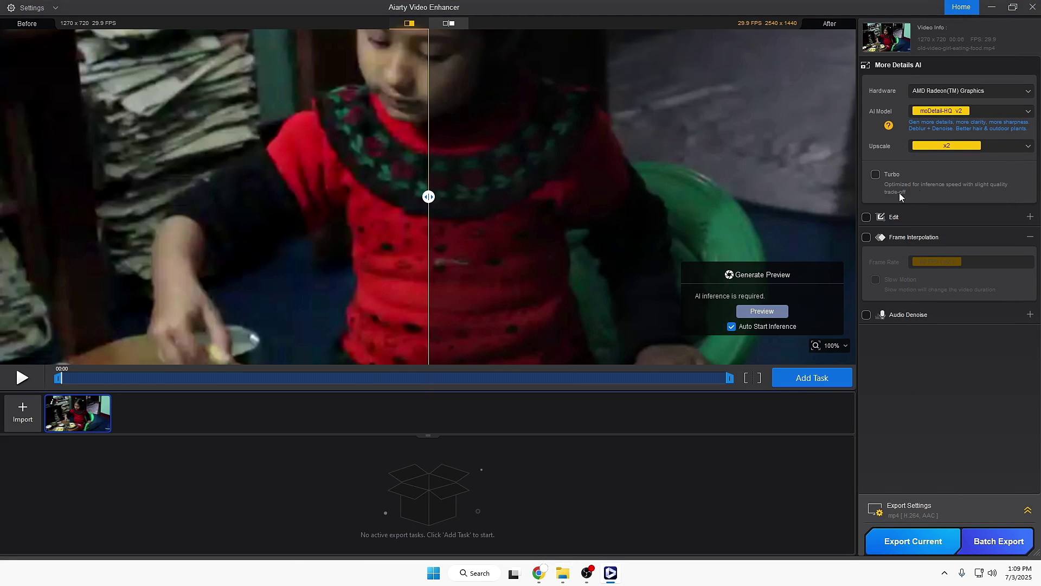
left_click(1027, 147)
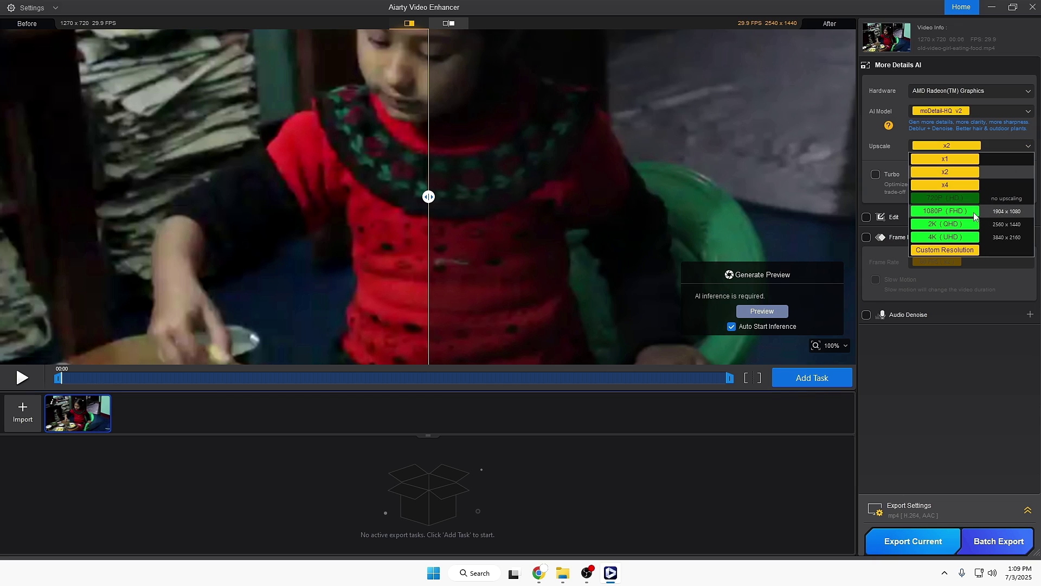
left_click(934, 223)
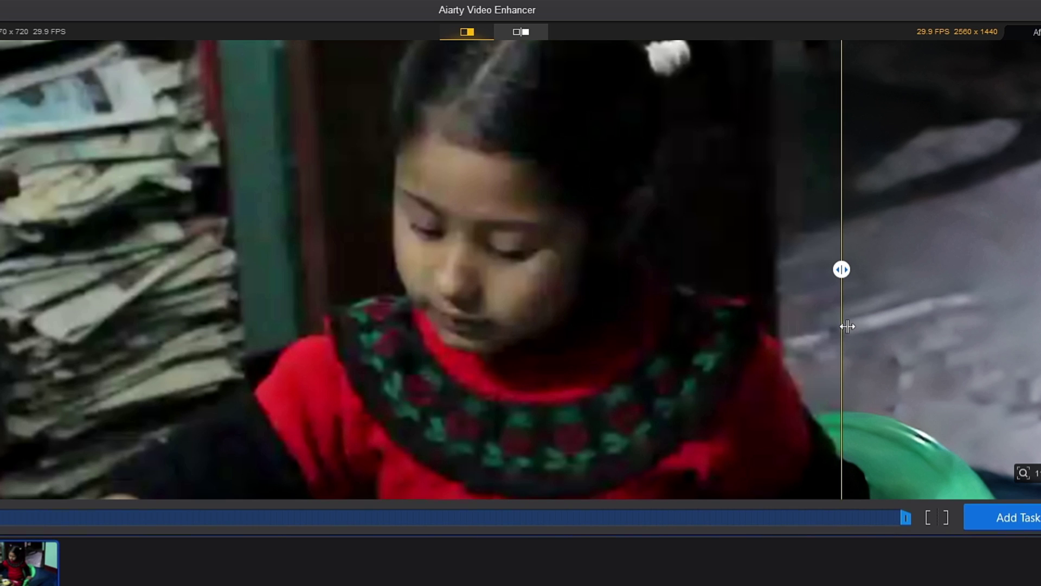
Drag the before/after split across the girl frame to compare the blurry original with the 2K version.
left_click_drag(846, 326, 846, 326)
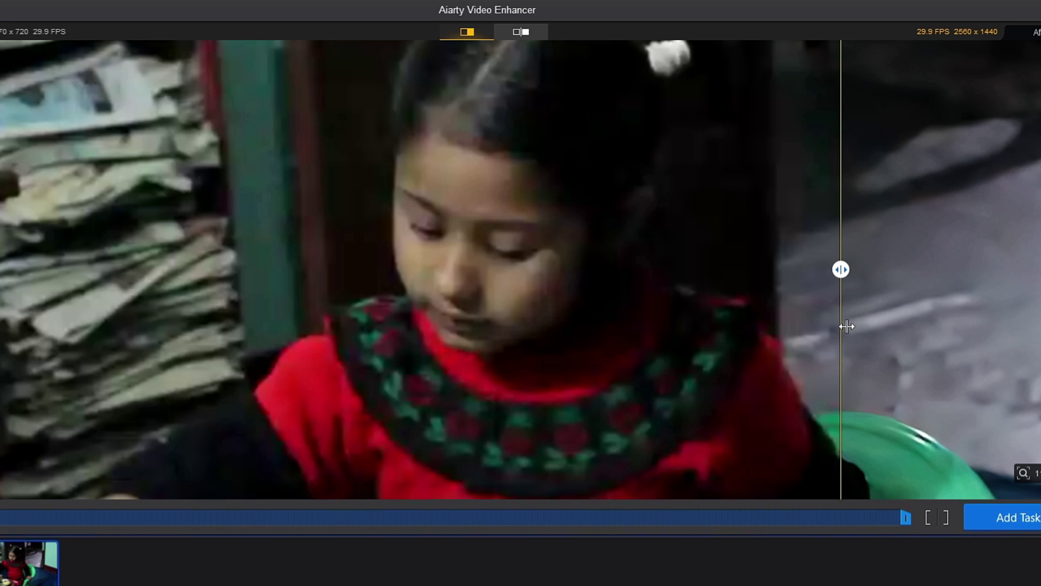
left_click_drag(847, 325, 577, 277)
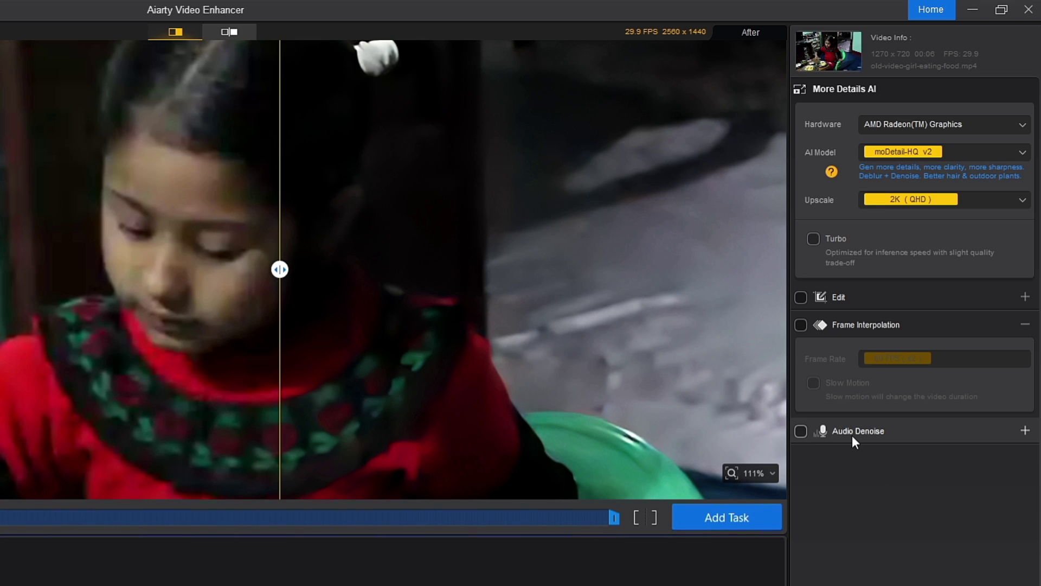
Enable Audio Denoise and keep VoiceFilter v3.0 as the denoise model.
left_click(801, 431)
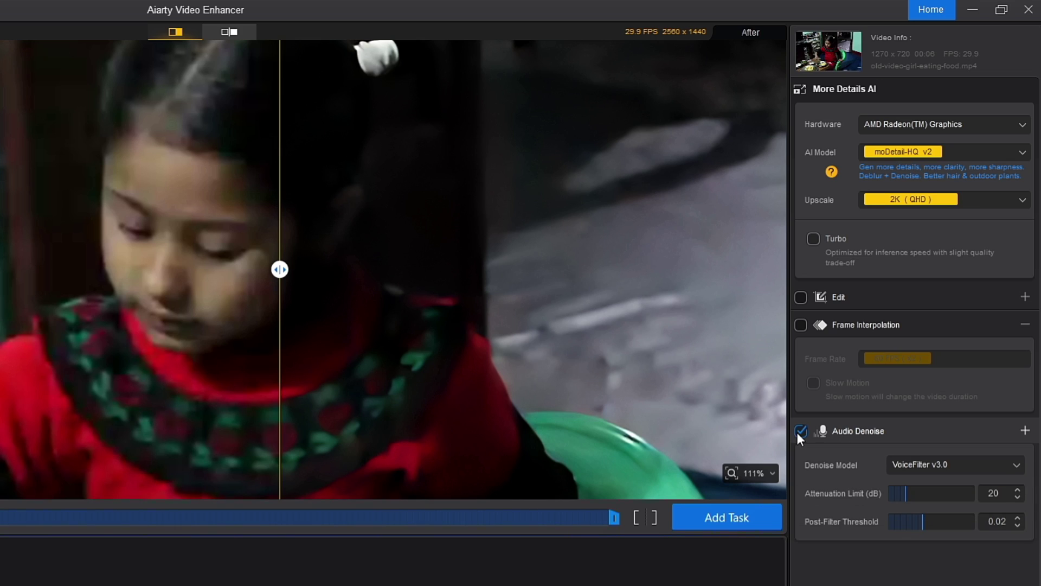
left_click(938, 465)
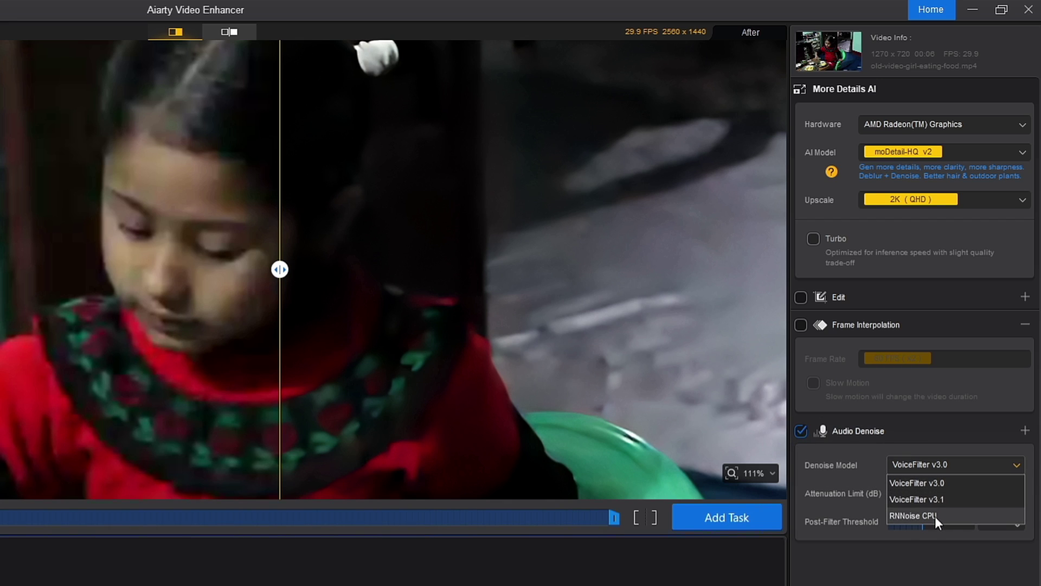
left_click(945, 446)
Enable Frame Interpolation at 60 FPS (x2), then drag the compare line to check original against enhanced.
left_click(864, 328)
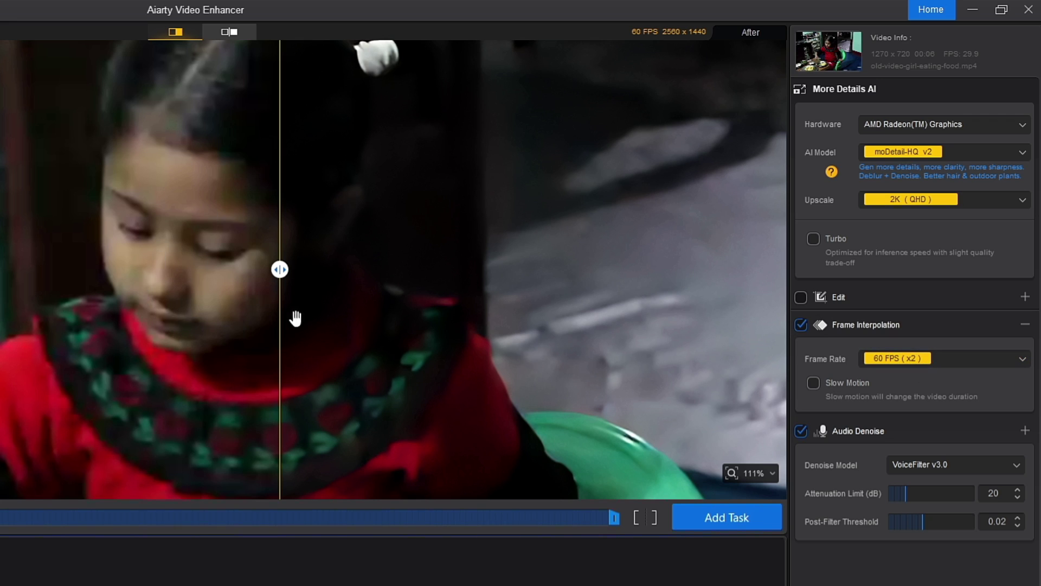
left_click_drag(279, 269, 542, 314)
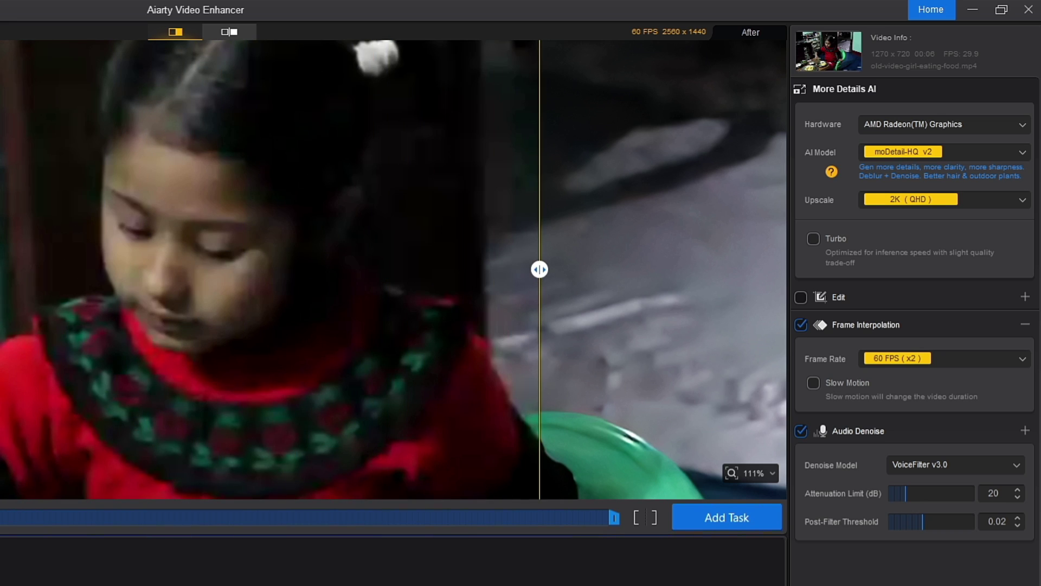
left_click_drag(541, 483, 92, 301)
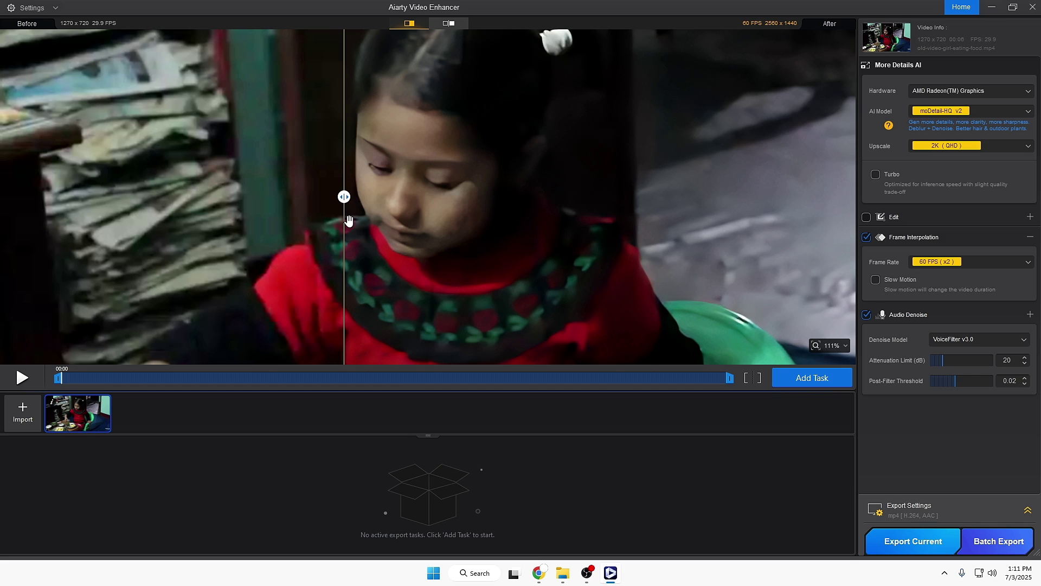